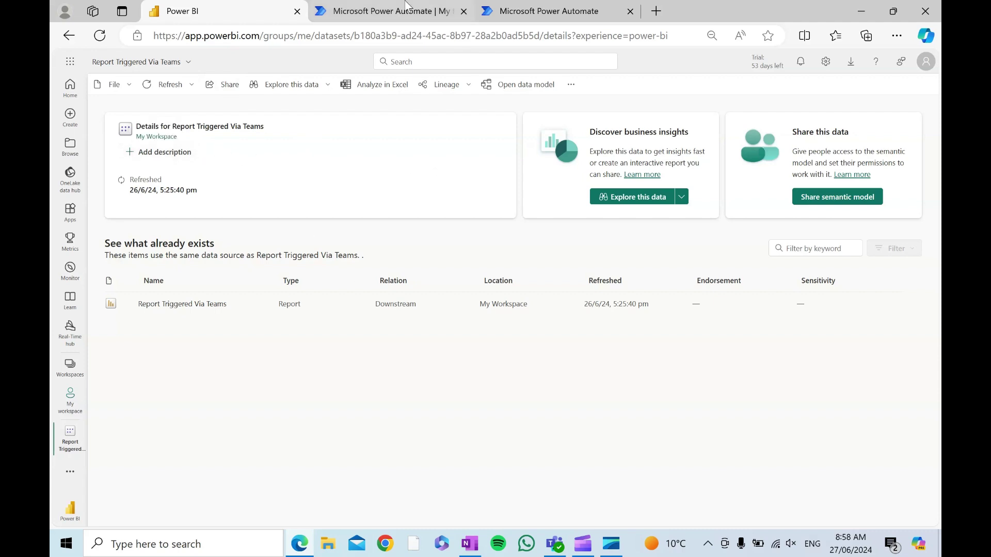
Check the Teams group chat, then go to My flows to build a new automated cloud flow
click(497, 12)
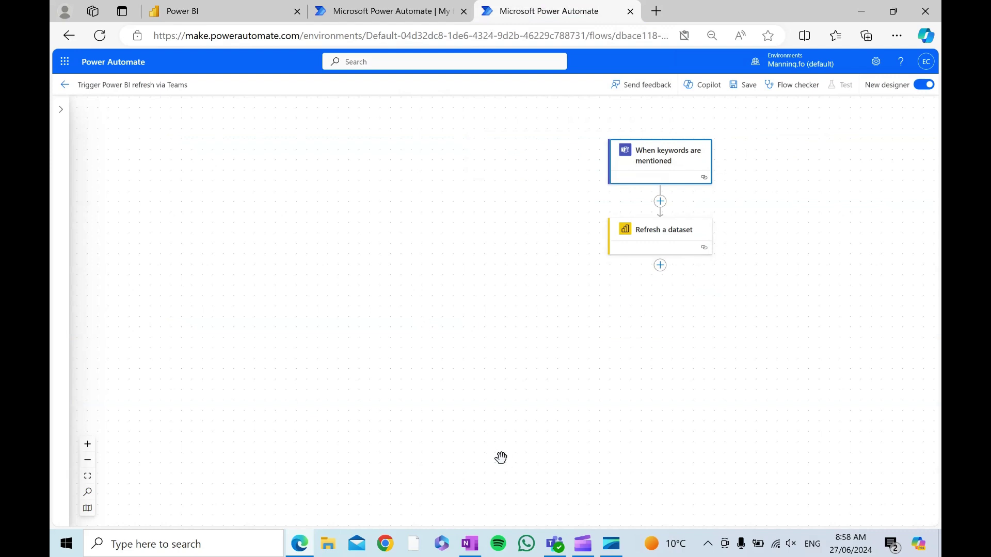
click(557, 546)
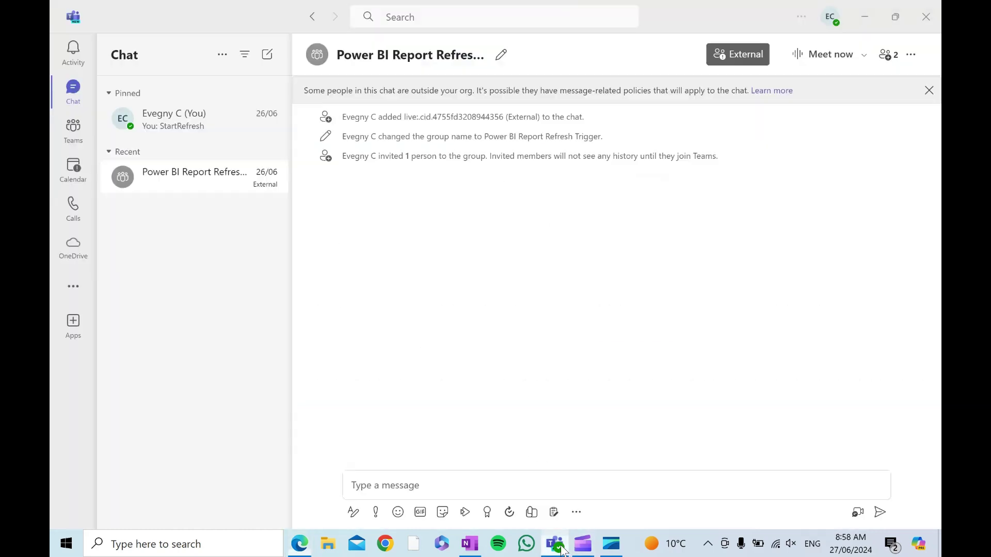
click(562, 549)
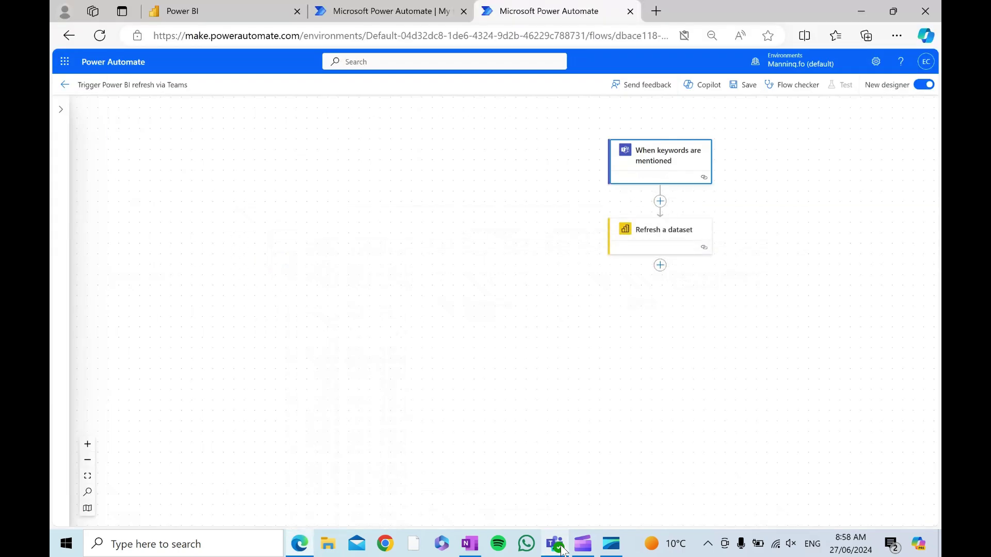
click(562, 549)
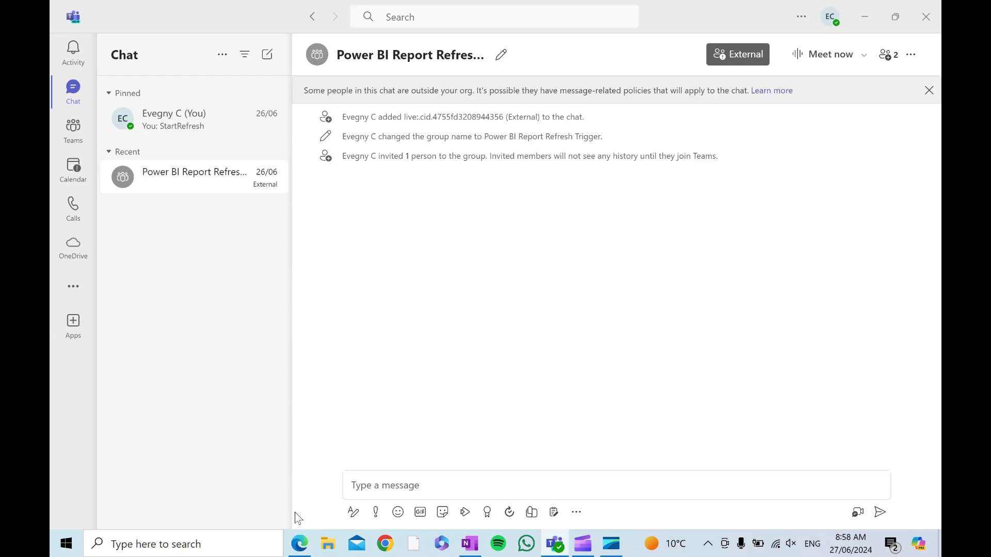
mouse_move(310, 547)
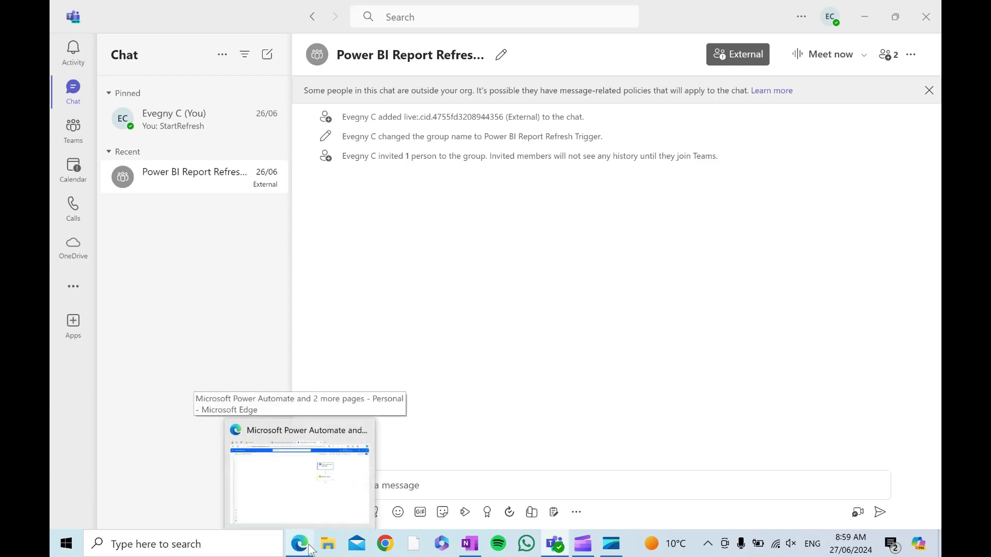
click(300, 480)
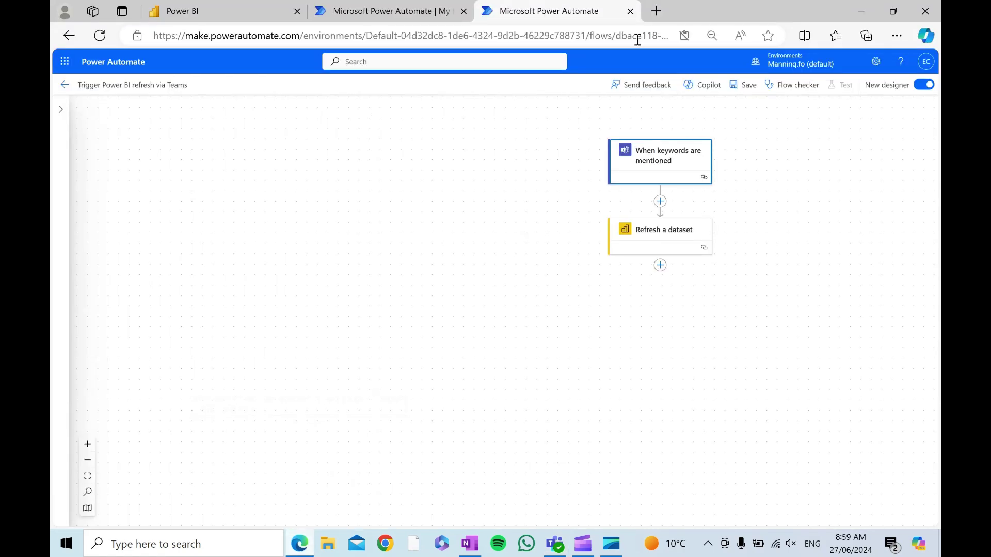
click(426, 6)
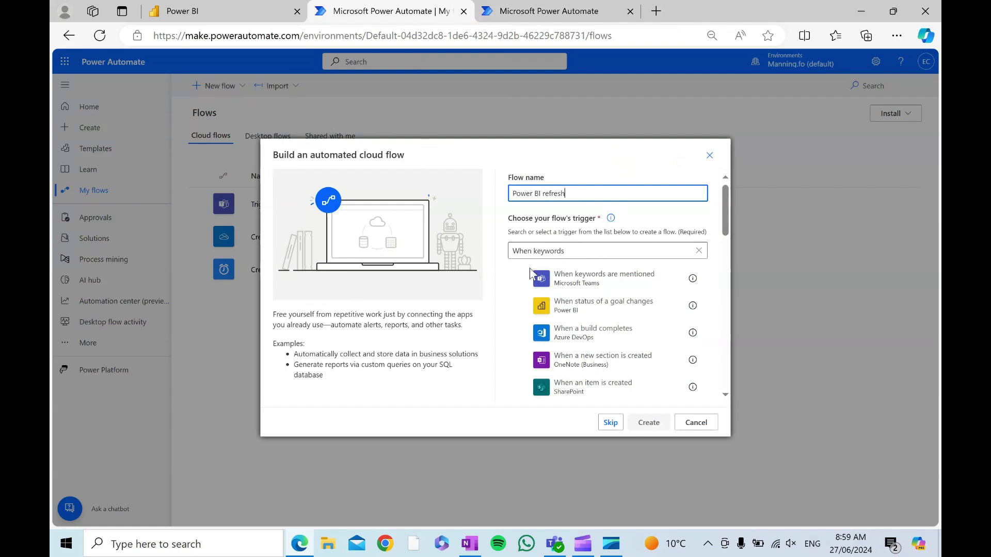
Create the 'Power BI refresh' flow with the Teams 'When keywords are mentioned' trigger
click(613, 283)
click(661, 424)
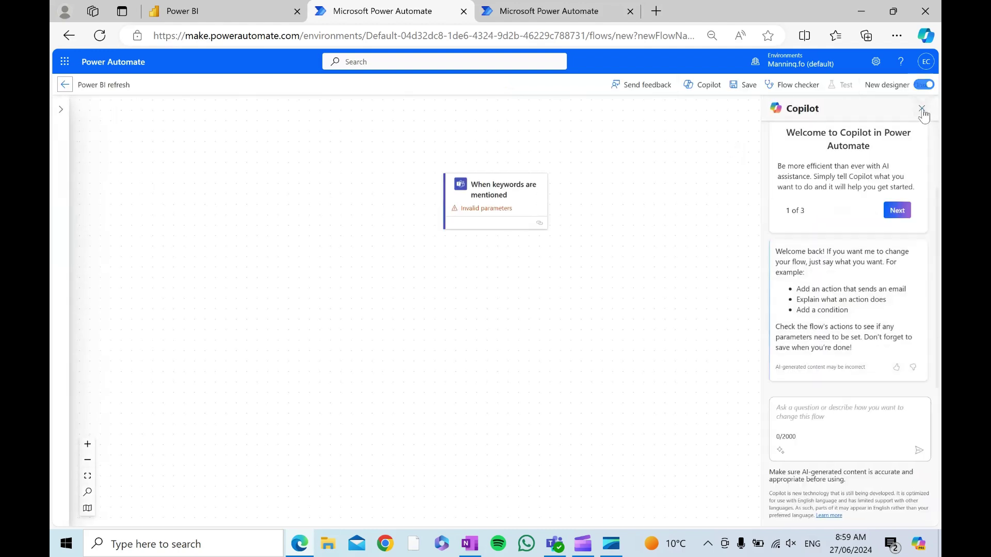
Close Copilot, switch to the classic designer, and set the trigger's message type to Group chat
click(923, 110)
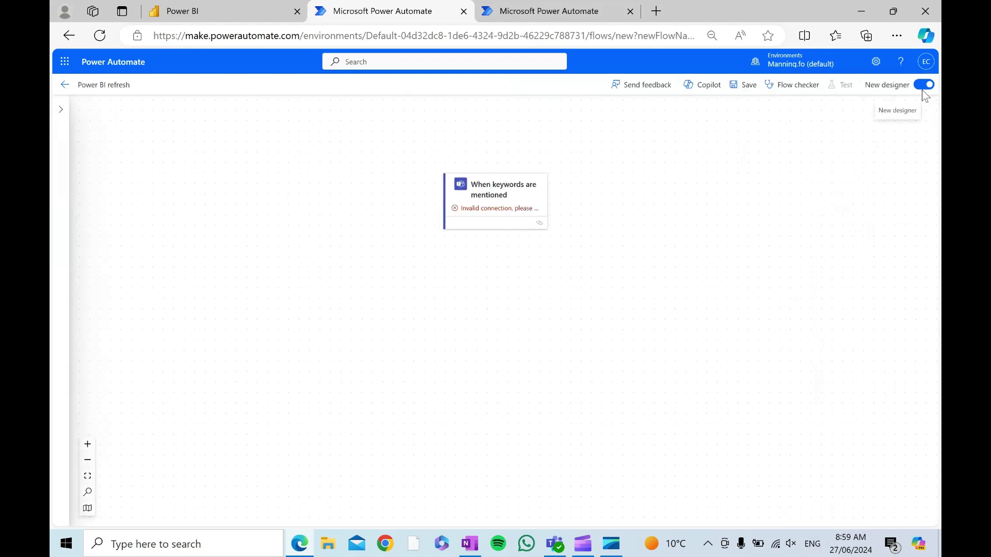
click(924, 84)
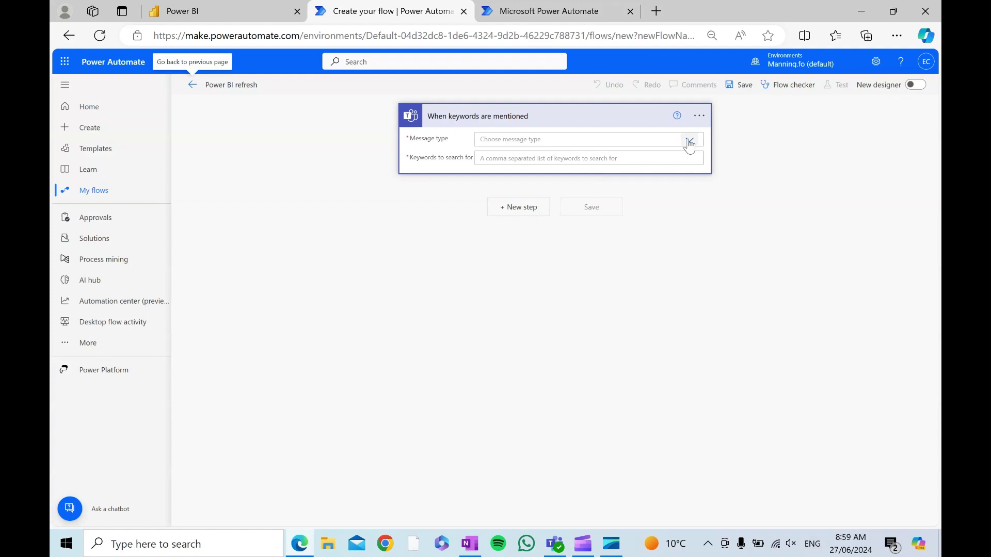
click(689, 142)
click(510, 174)
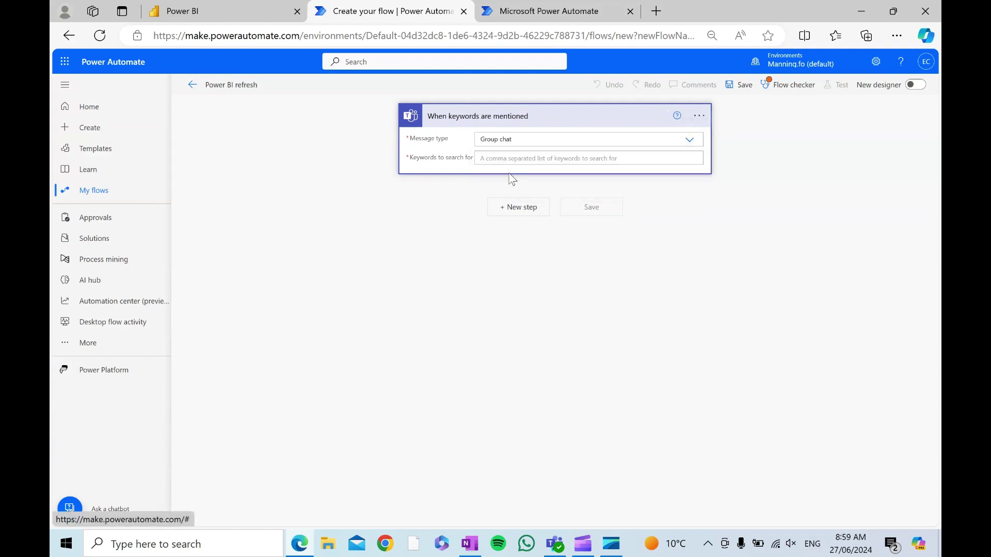
Watch for the keyword 'StartRefresh' in the 'Power BI Report Refresh Trigger' group chat
click(591, 160)
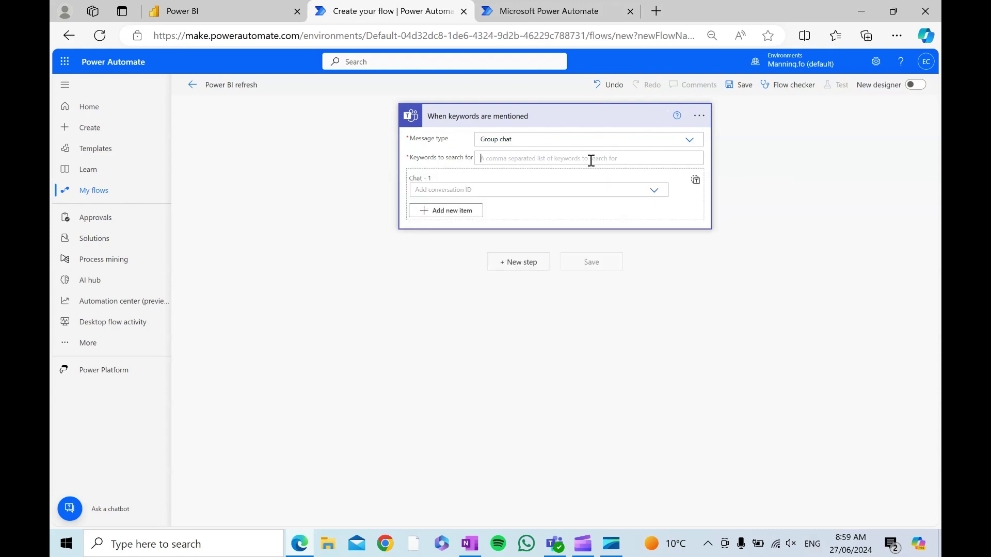
text(StartRefresh)
click(621, 189)
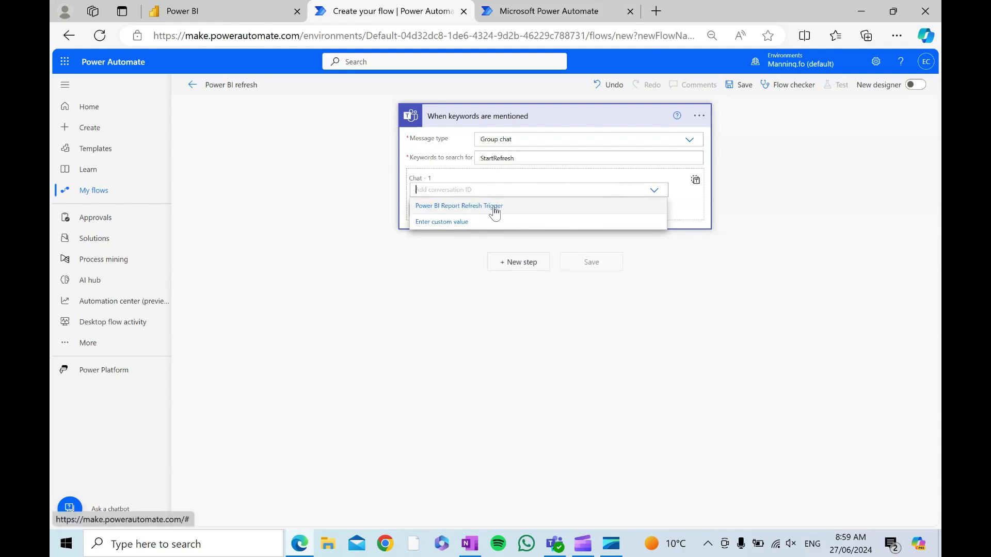
click(494, 207)
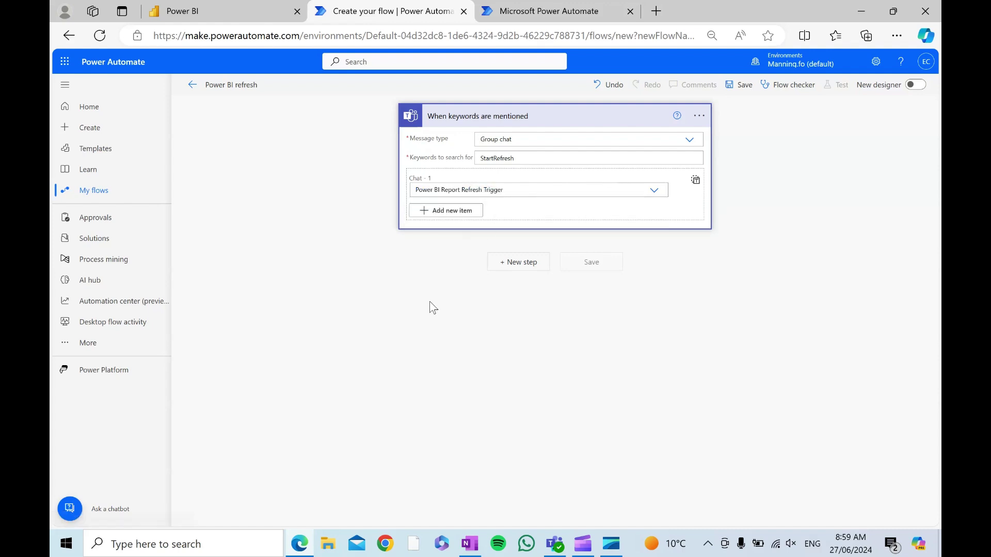
Add a Power BI 'Refresh a dataset' action for 'Report Triggered Via Teams' in My Workspace, then save
click(534, 268)
text(Power BI refresh)
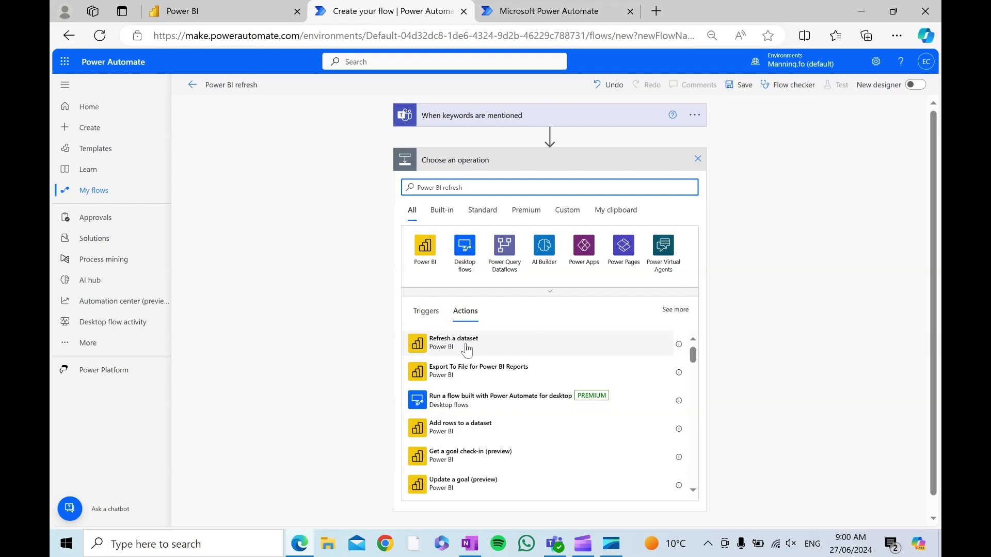
click(467, 350)
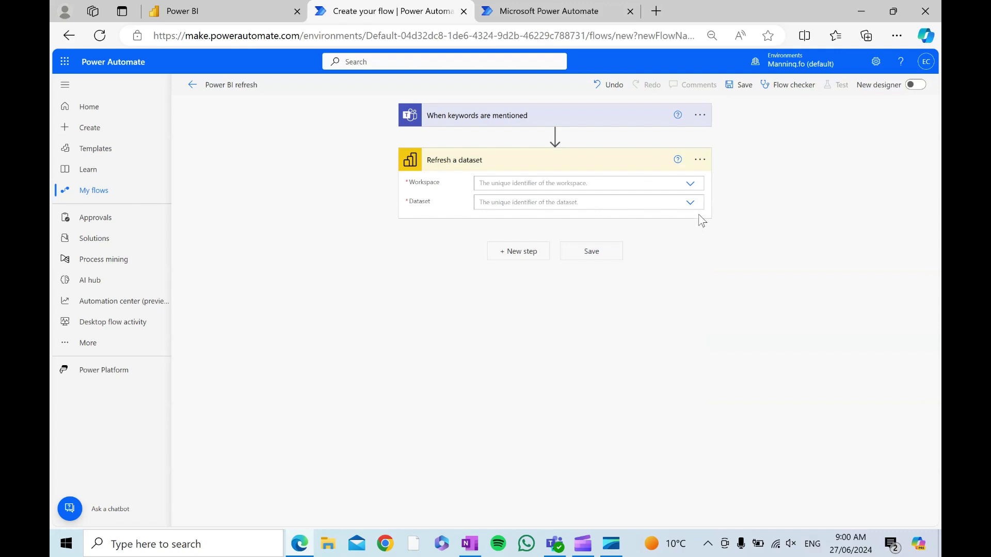
click(691, 185)
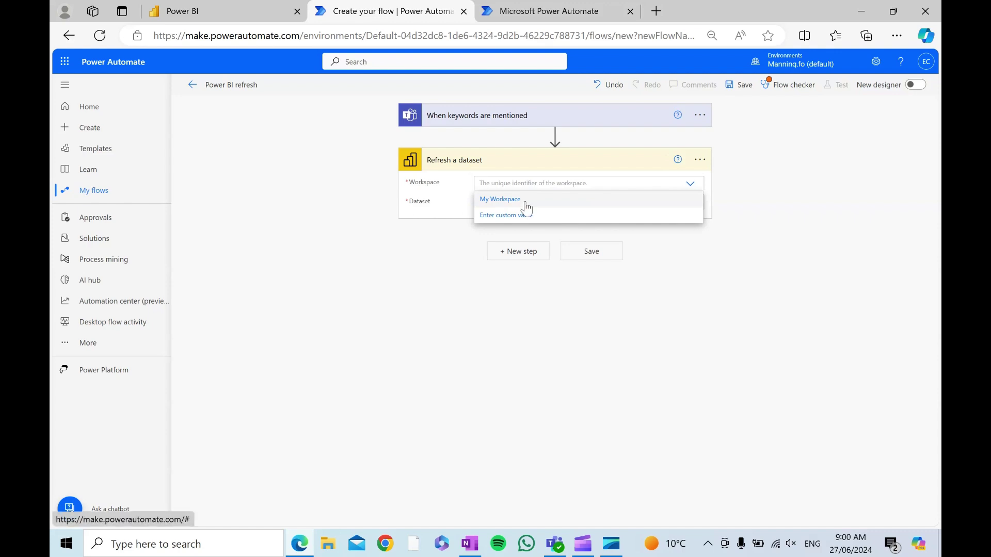
click(521, 200)
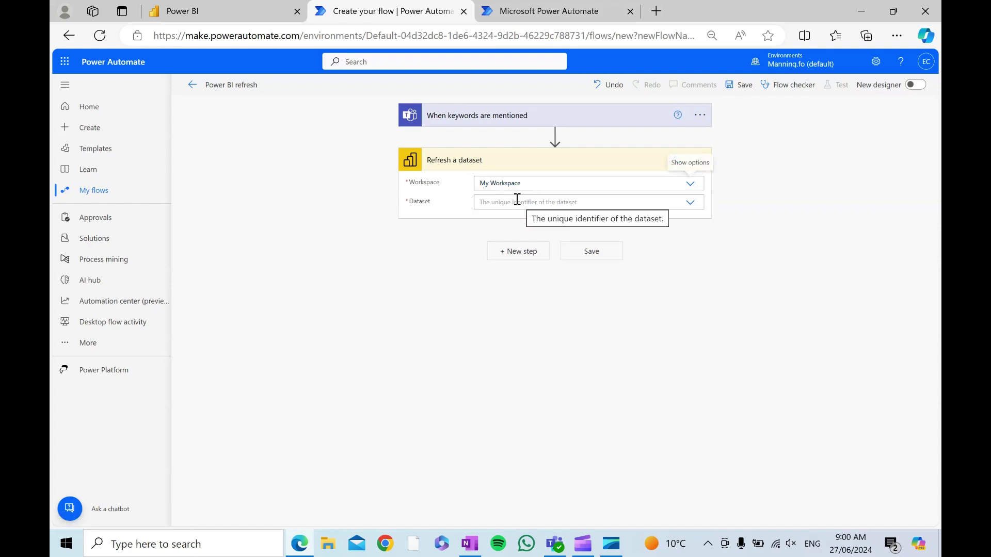
click(691, 204)
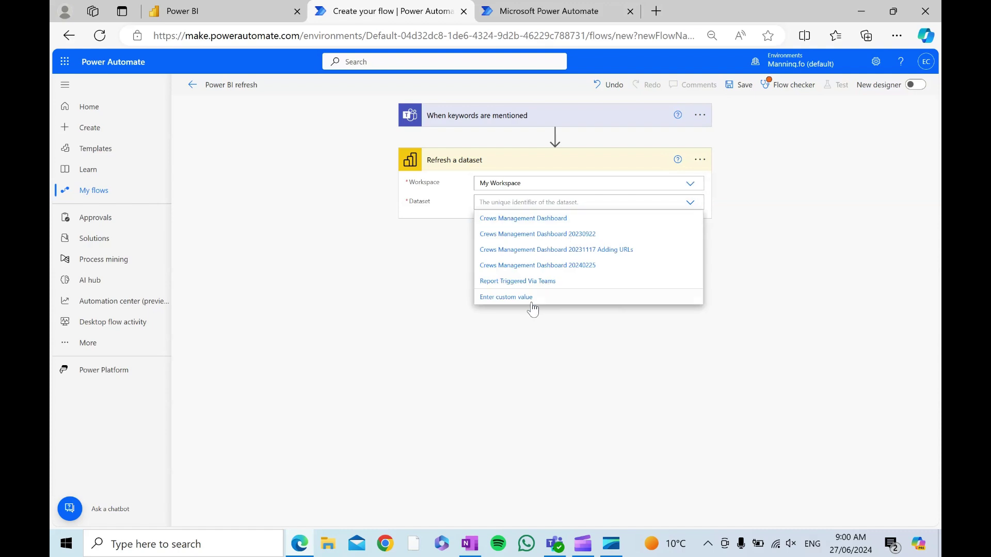
click(527, 281)
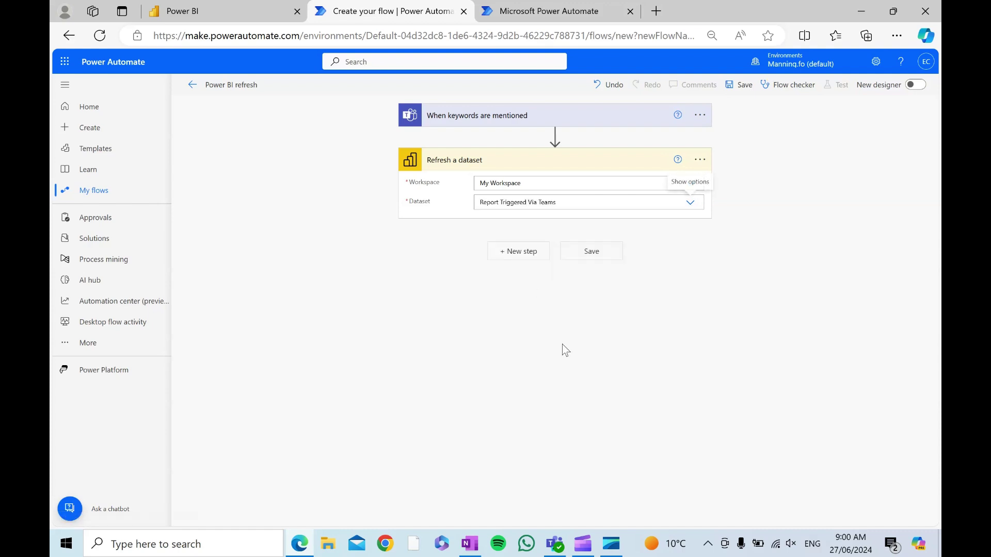
click(598, 258)
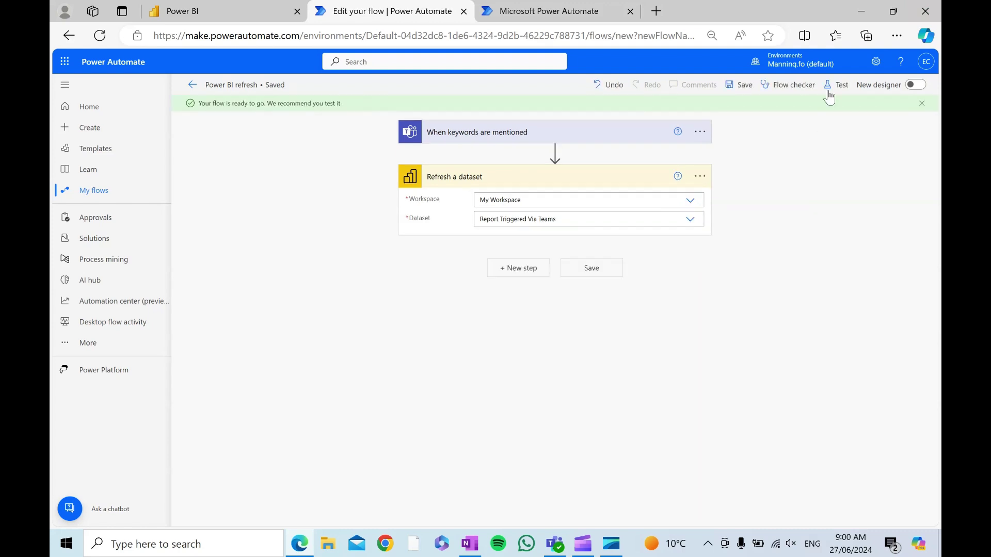
Start a manual test run of the flow, then go to the Teams group chat's message box
click(834, 84)
click(769, 113)
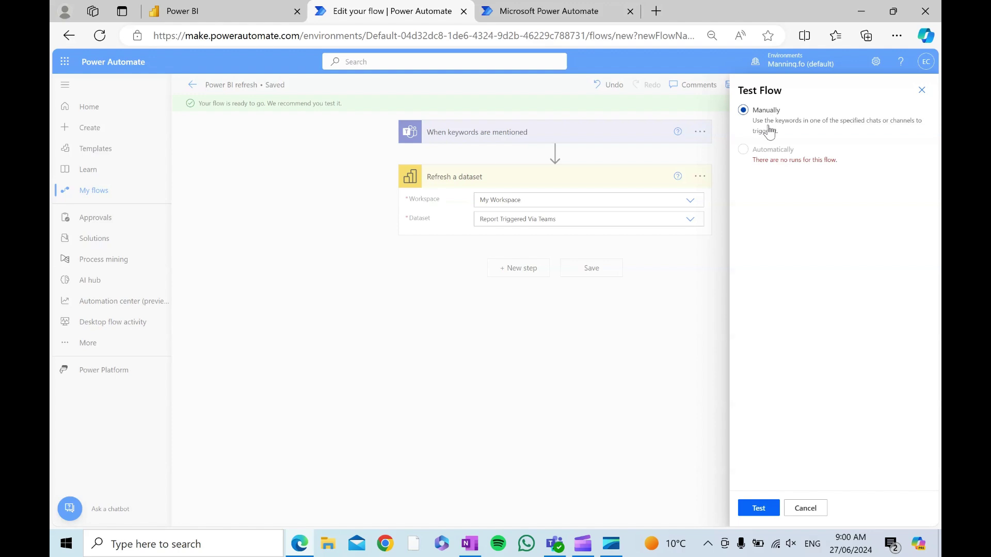
click(763, 509)
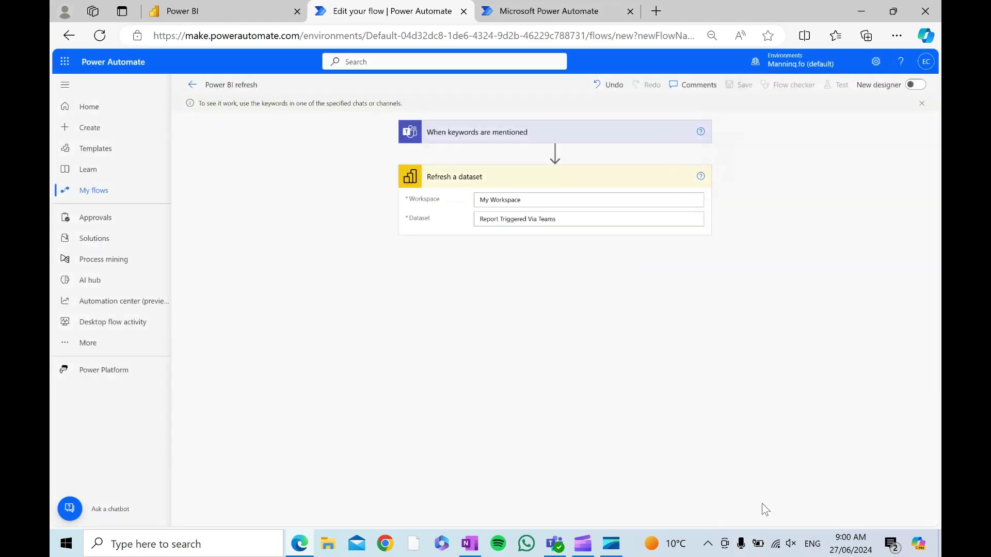
click(542, 133)
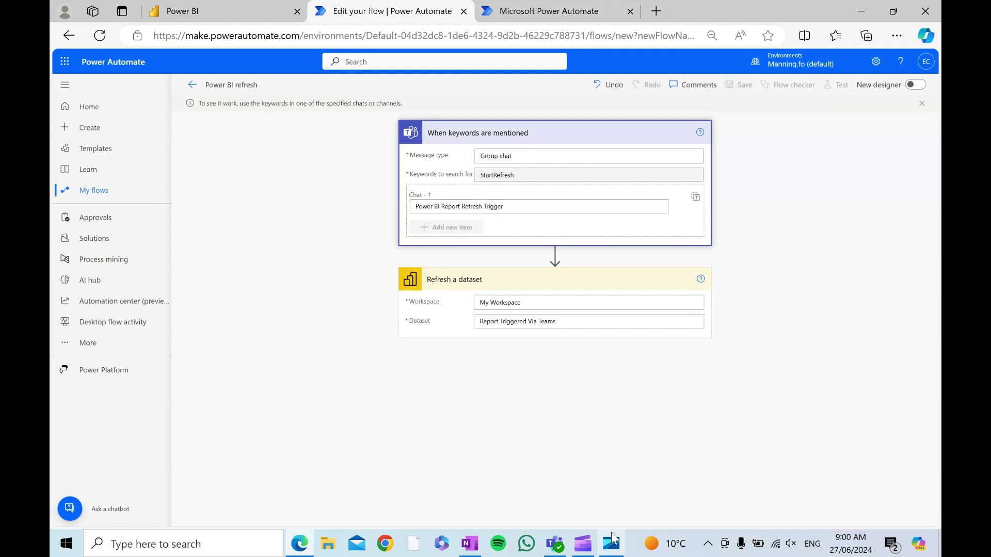
click(555, 543)
click(593, 493)
Send 'StartRefresh' in the Teams group chat and return to the browser to view the run
text(StartRefresh)
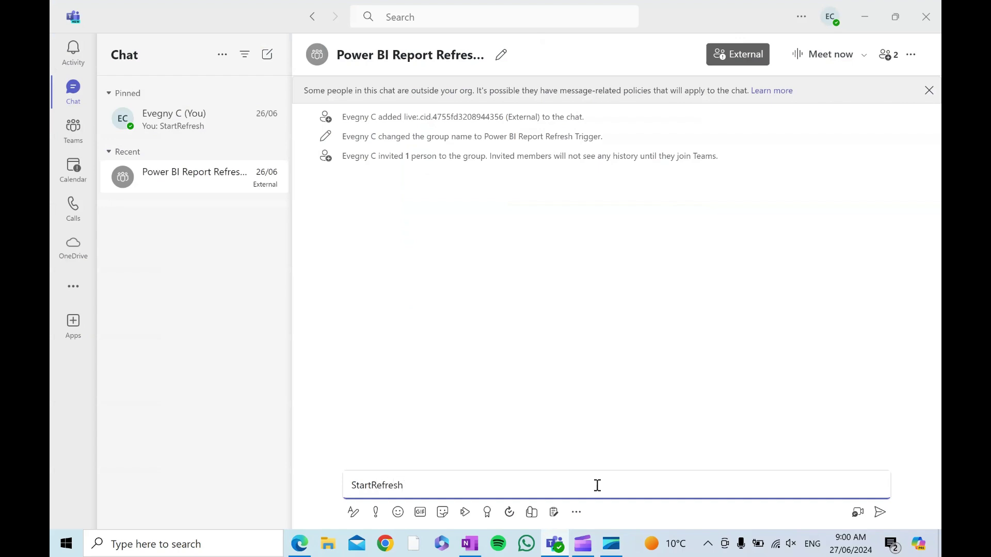
key(Return)
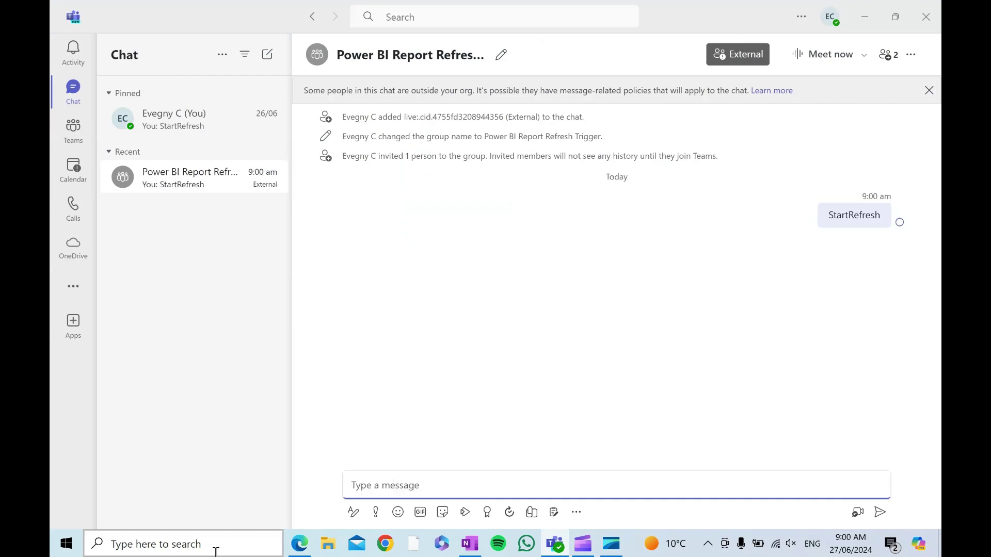
click(299, 544)
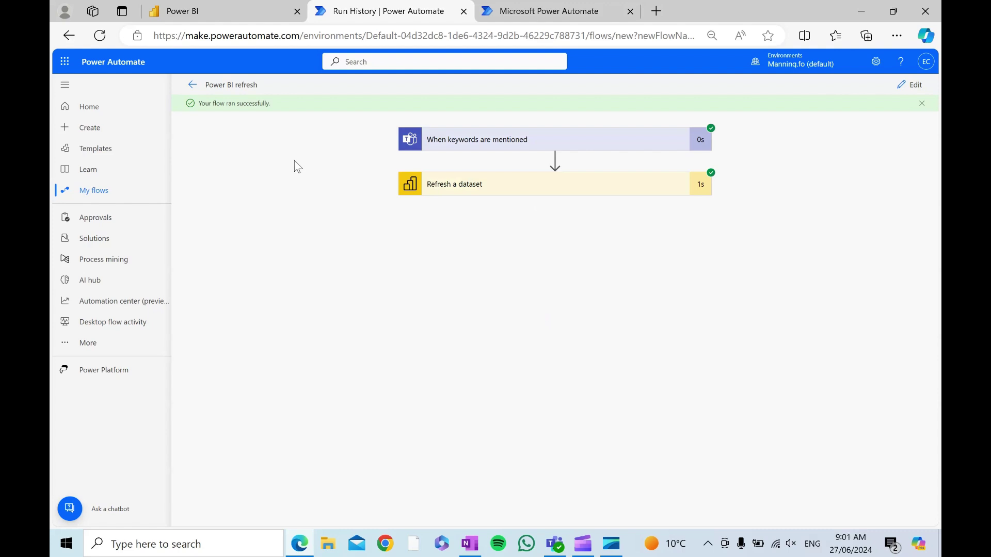
Reload the Power BI dataset page to confirm the 27/6/24, 9:01:08 am refresh, then return to Teams
click(210, 14)
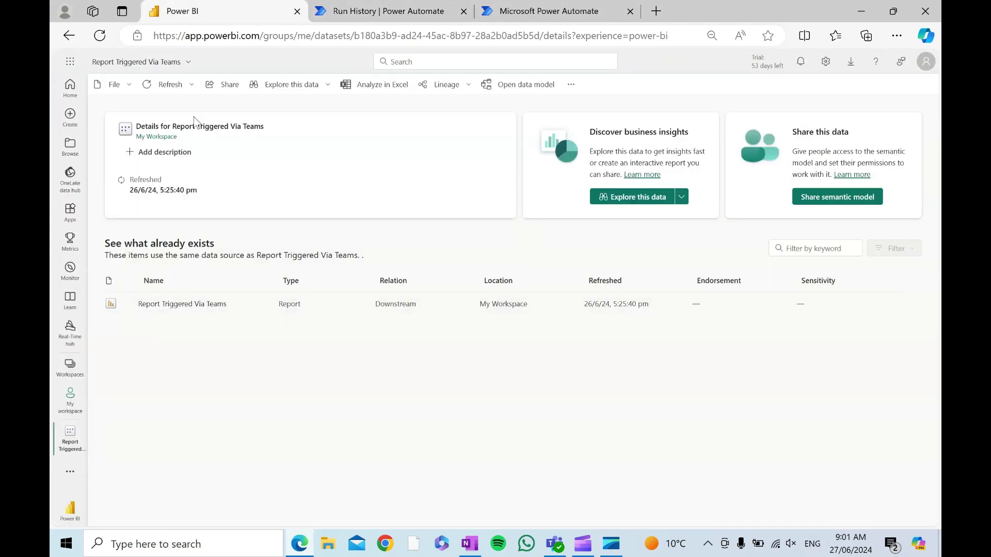
click(104, 36)
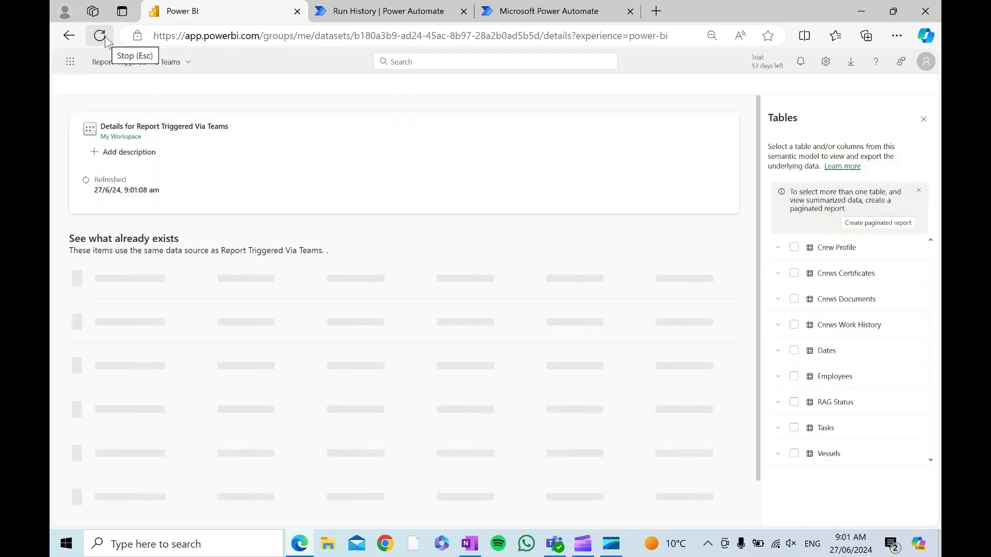
drag(189, 191, 130, 191)
click(261, 198)
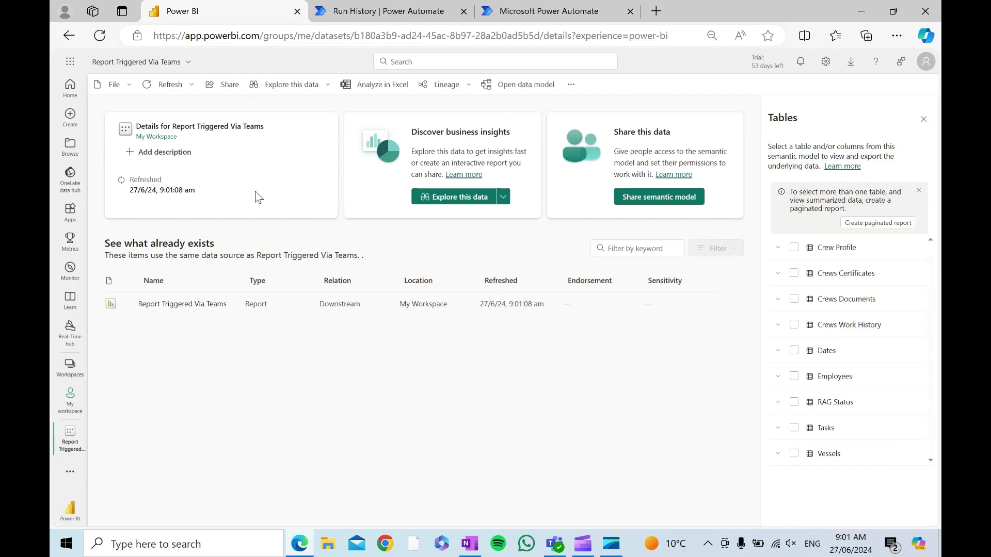
click(569, 546)
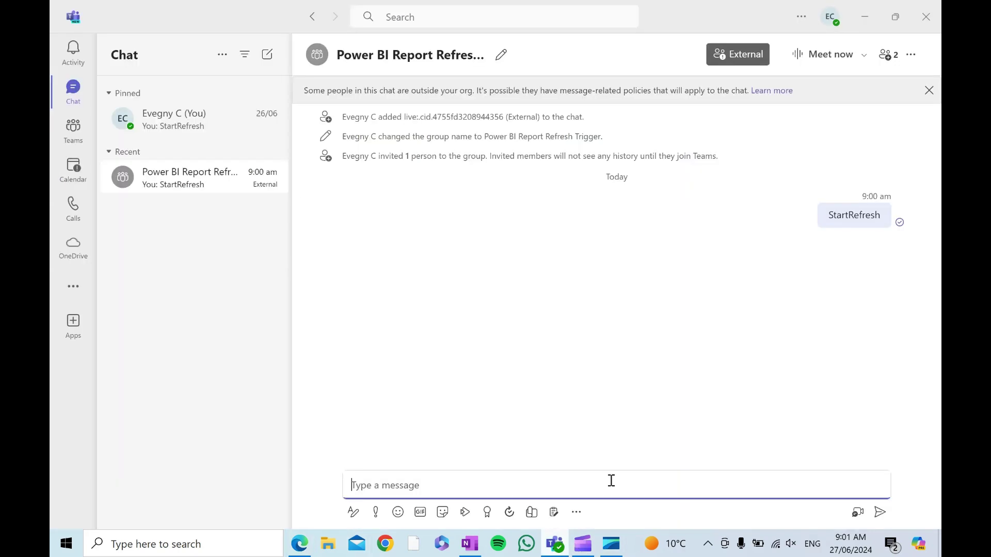